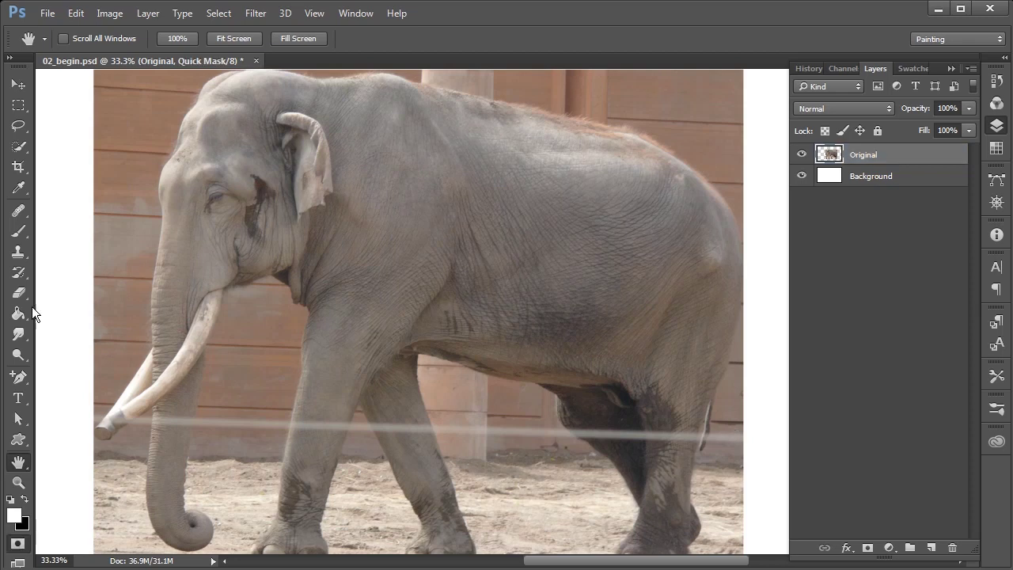
Convert the painted Quick Mask into a selection and mask out the background around the elephant
key("b")
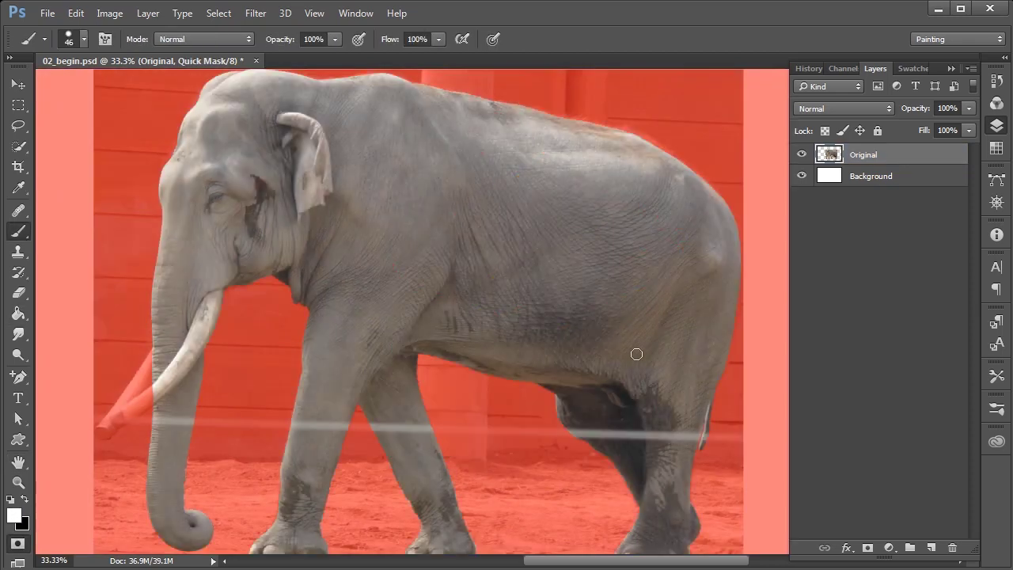
left_click(18, 545)
left_click(867, 548)
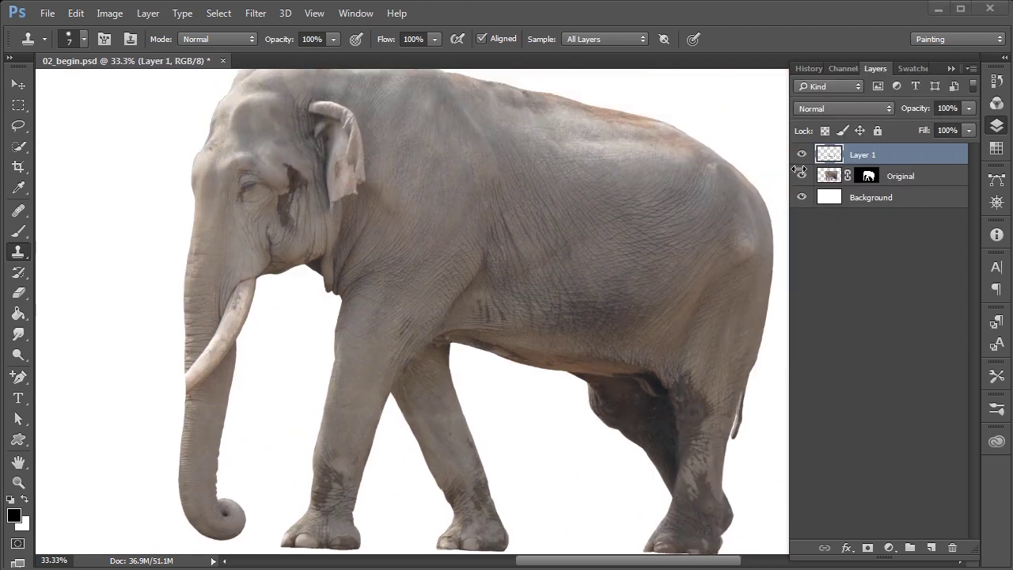
Merge Layer 1 with the Original layer
right_click(852, 154)
left_click(863, 520)
key("ctrl+minus")
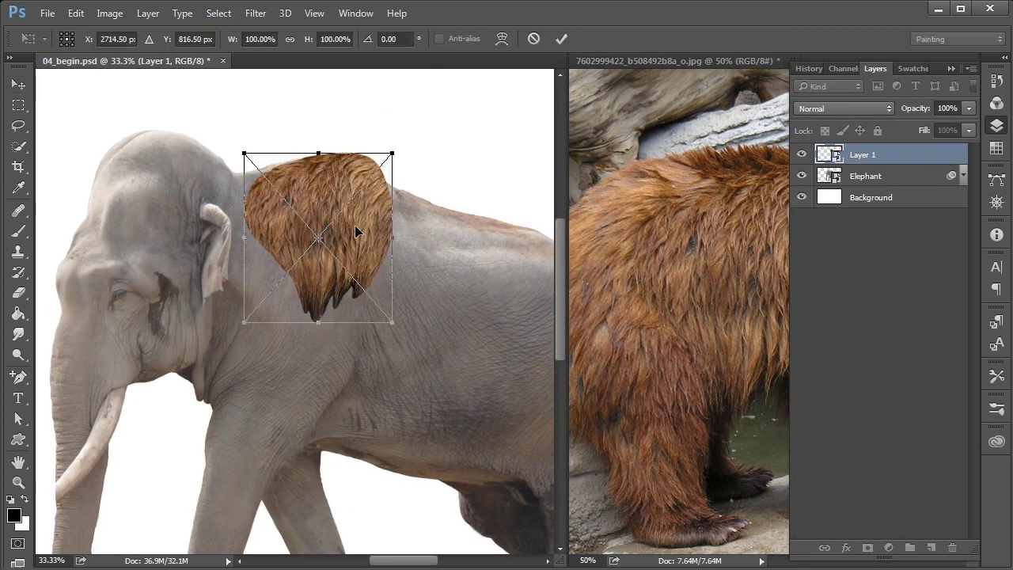
Commit the Free Transform on the bear-fur patch over the shoulder
left_click(560, 39)
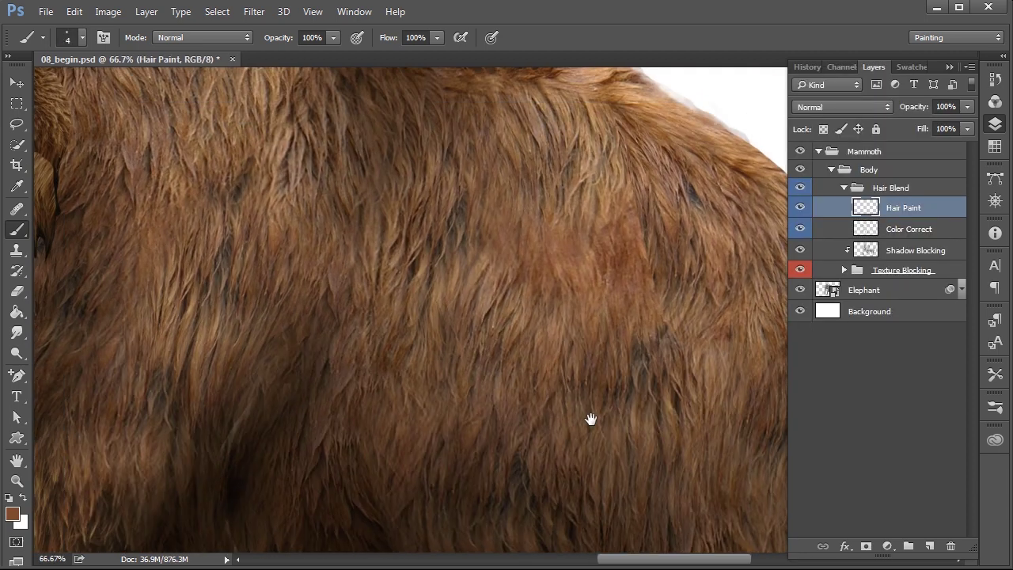
At 100% zoom, paint dark hair strands along the mammoth's belly edge
left_click_drag(590, 419, 607, 430)
key("ctrl+plus")
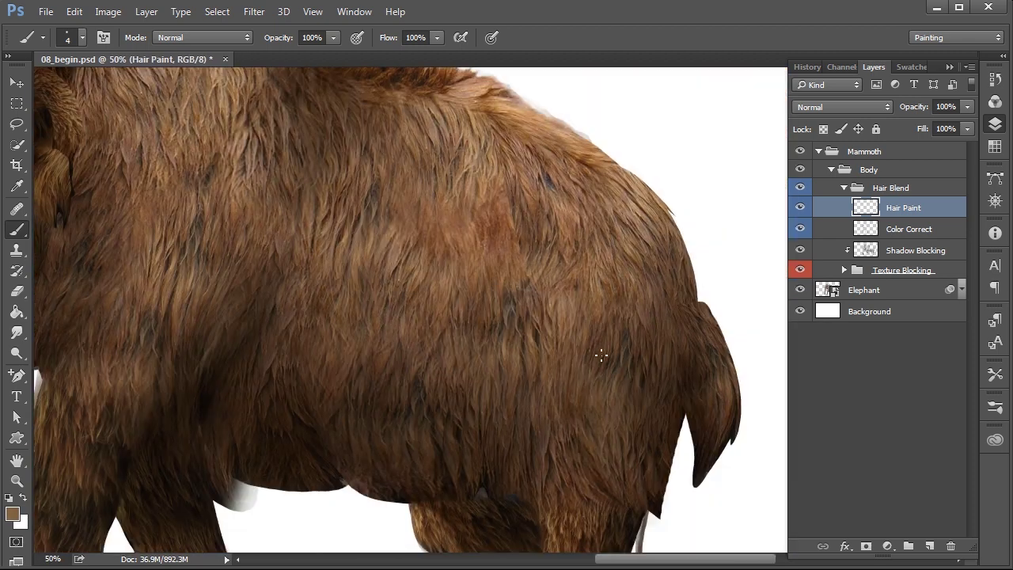
left_click_drag(401, 279, 436, 397)
left_click_drag(325, 348, 409, 347)
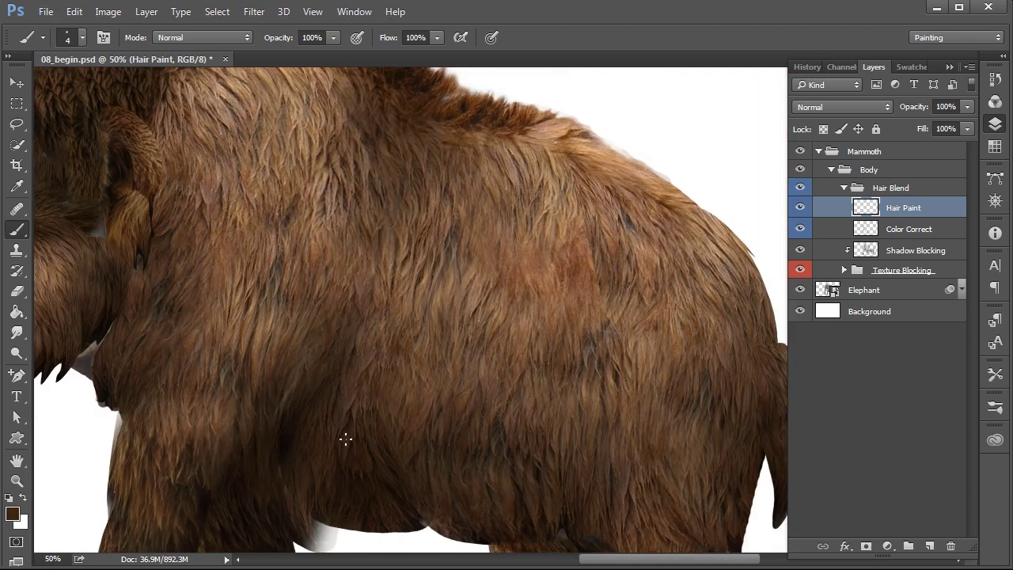
left_click_drag(409, 346, 560, 485)
left_click_drag(400, 391, 378, 340)
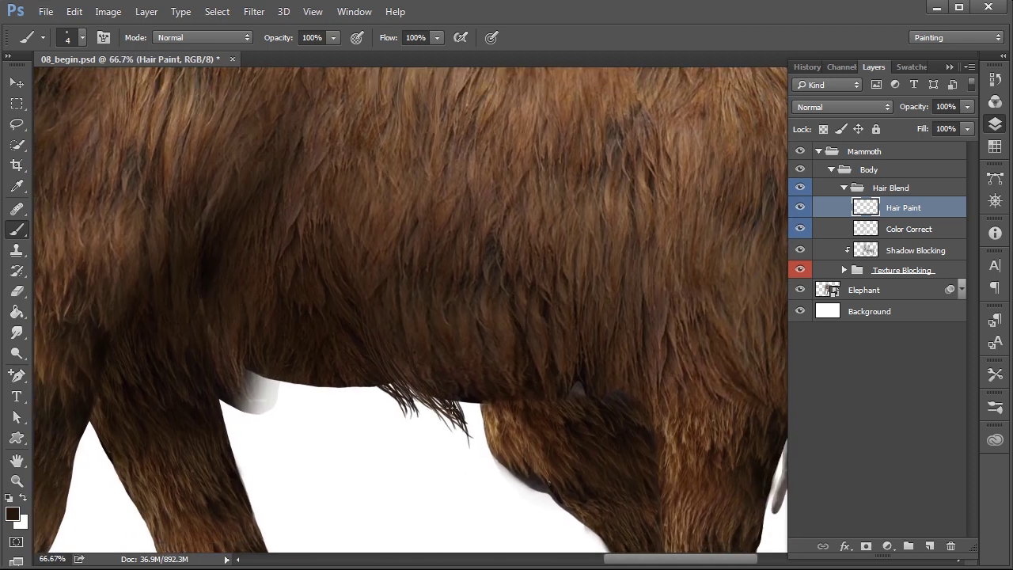
Paint more hair strands from the head along the neck and back
left_click_drag(409, 378, 56, 214)
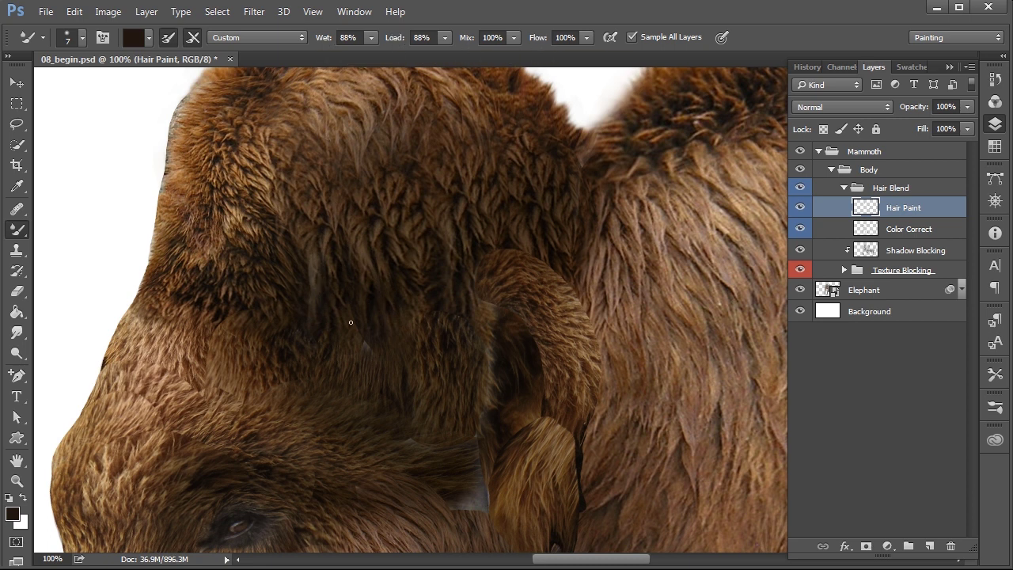
left_click_drag(350, 322, 558, 106)
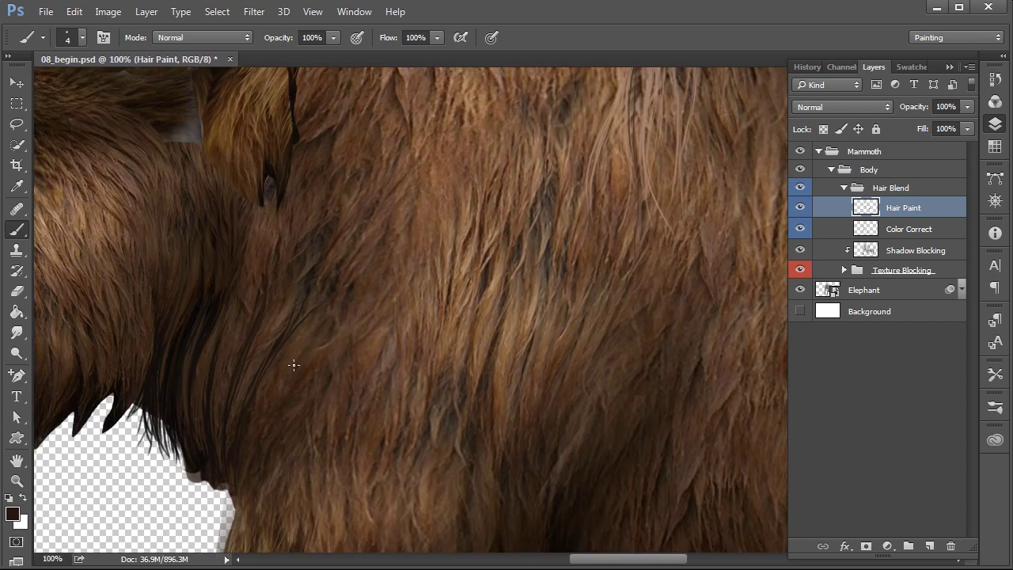
left_click_drag(377, 404, 341, 308)
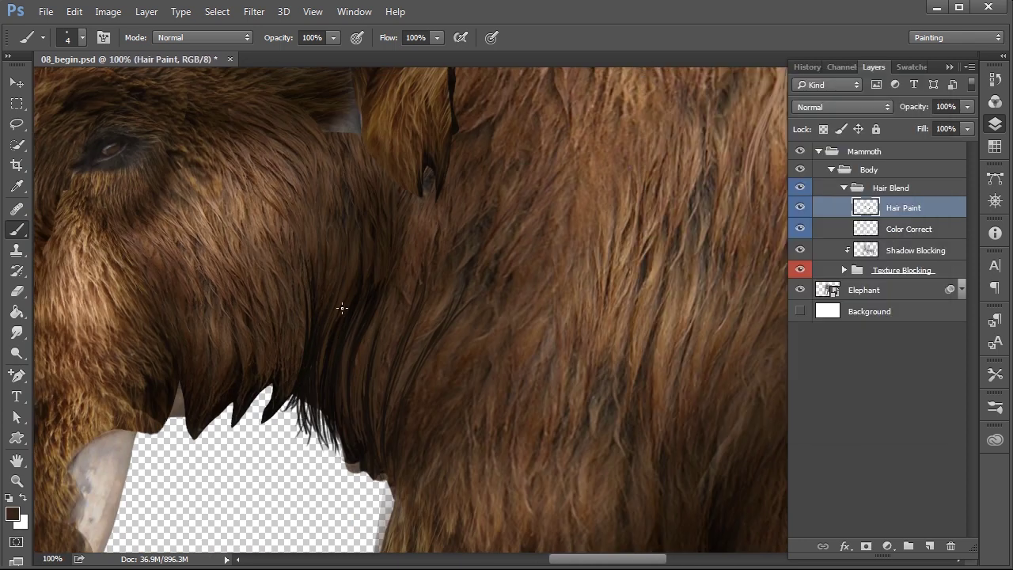
key("ctrl+minus")
key("ctrl+minus")
key("ctrl+minus")
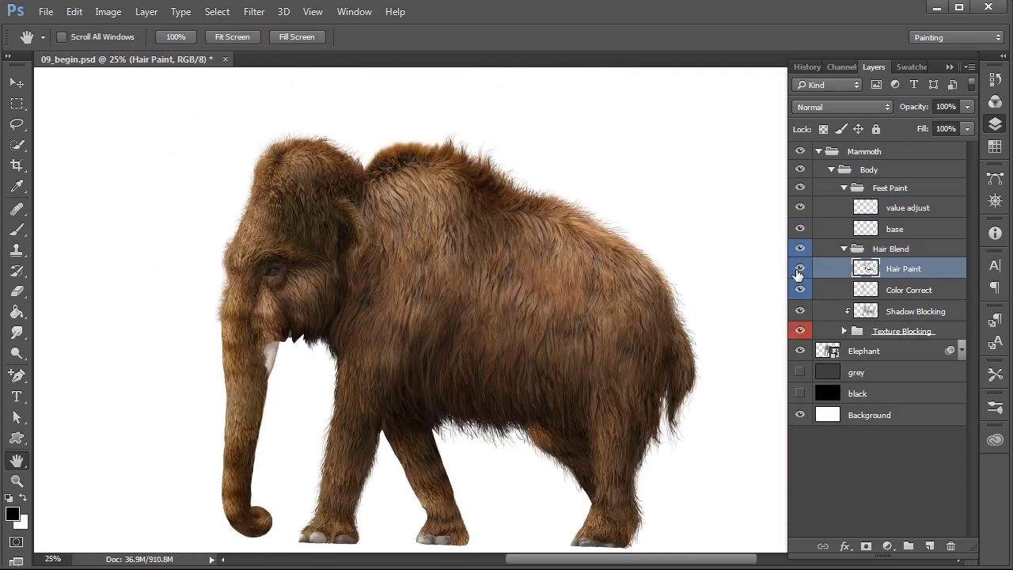
scroll(475, 190, "up", 1)
scroll(475, 190, "up", 2)
key("b")
scroll(632, 226, "up", 1)
Sample dark brown from the lower leg and paint the hooves darker
left_click_drag(633, 227, 552, 159)
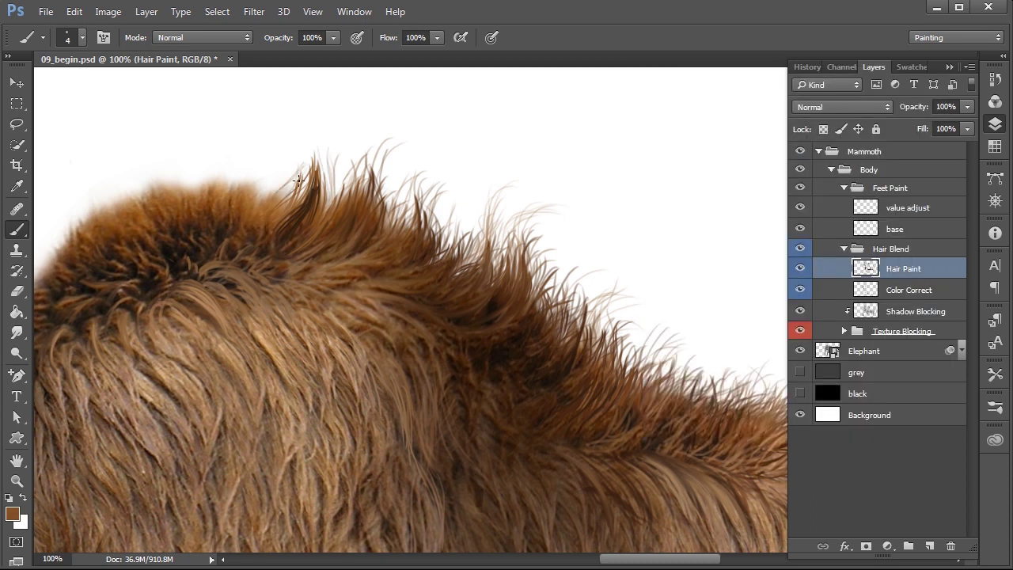
scroll(298, 181, "down", 1)
scroll(380, 238, "down", 1)
scroll(465, 319, "up", 2)
left_click(476, 311, "alt")
scroll(549, 463, "down", 3)
scroll(546, 475, "down", 1)
scroll(533, 493, "up", 2)
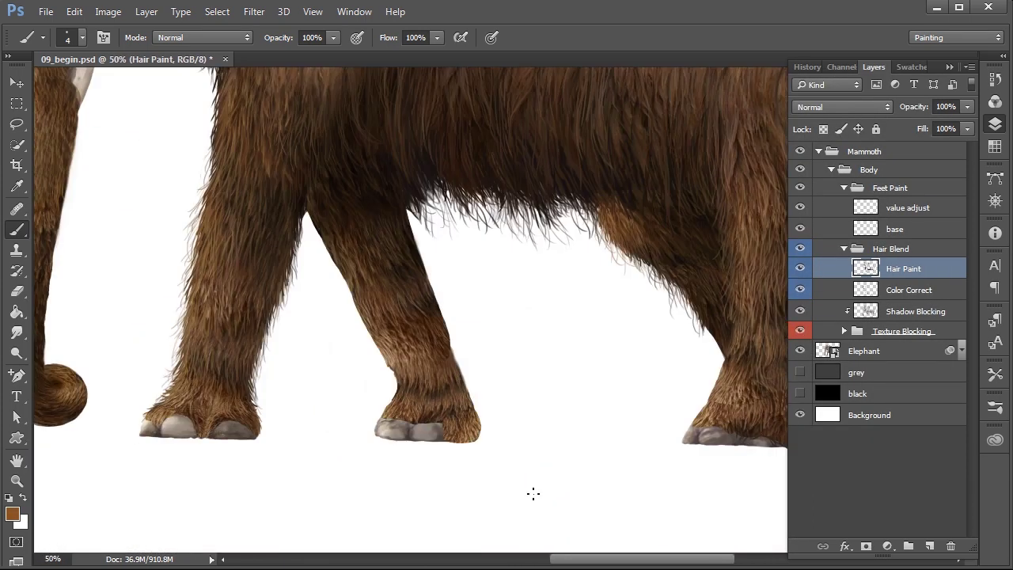
left_click(432, 413, "alt")
left_click_drag(405, 425, 378, 432)
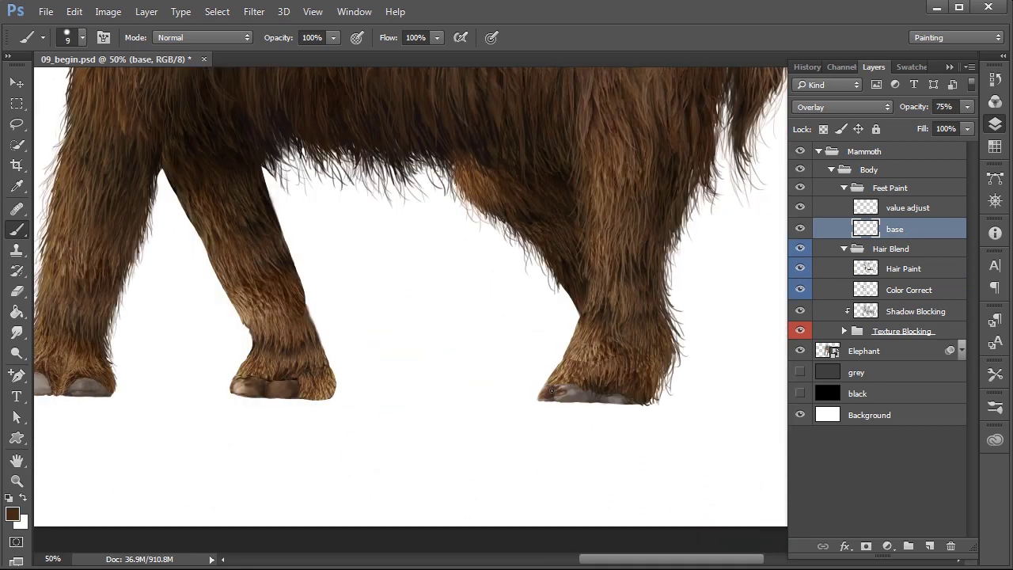
On the value adjust layer, set the brush size to 17
left_click(883, 208)
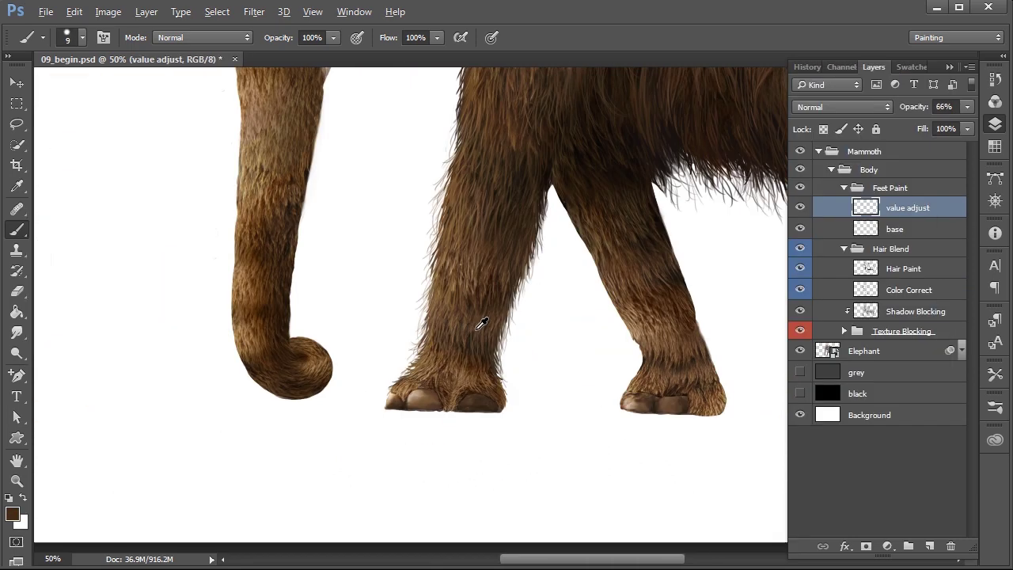
right_click(351, 396)
left_click(515, 386, "alt")
scroll(509, 425, "down", 2)
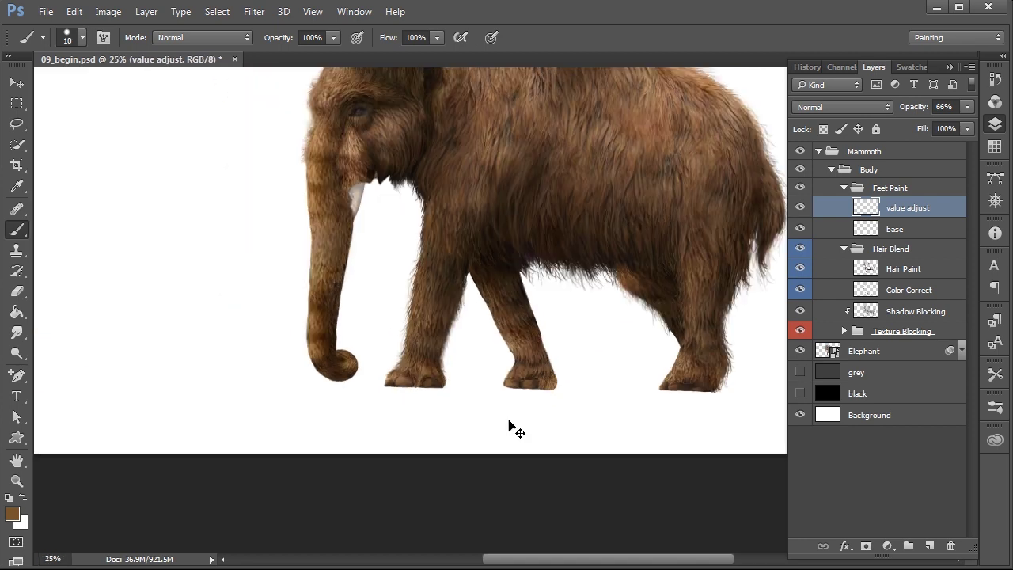
scroll(508, 425, "up", 3)
right_click(576, 361)
key("Return")
Pick a lighter brown and shrink the brush for fine strokes on Hair Paint
left_click(465, 411, "alt")
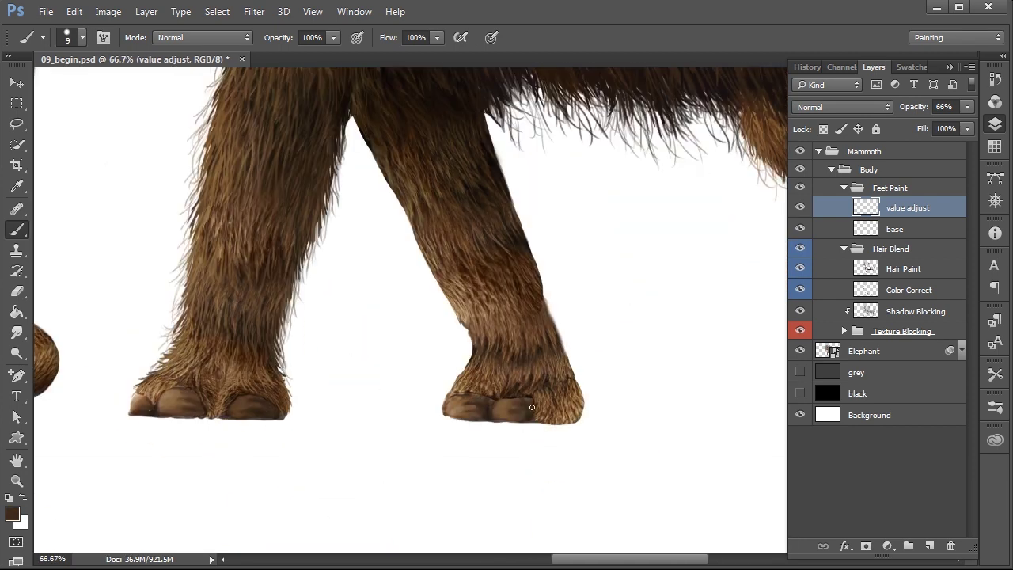
scroll(573, 489, "down", 1)
scroll(573, 489, "down", 1)
scroll(573, 489, "up", 3)
left_click(903, 268)
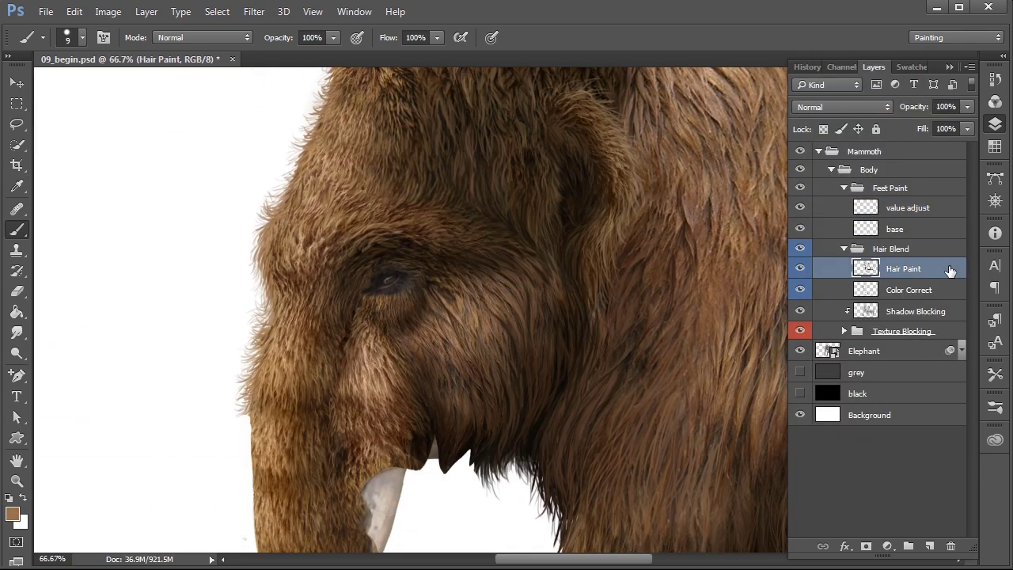
key("F5")
key("F5")
scroll(498, 277, "up", 2)
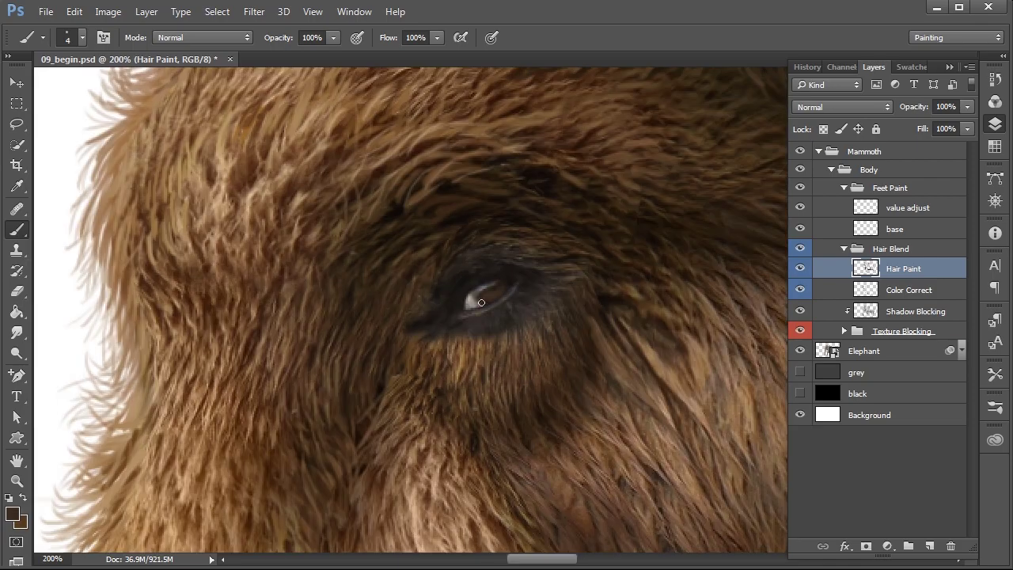
scroll(330, 240, "down", 3)
scroll(456, 287, "up", 3)
scroll(377, 301, "down", 5)
scroll(629, 354, "up", 1)
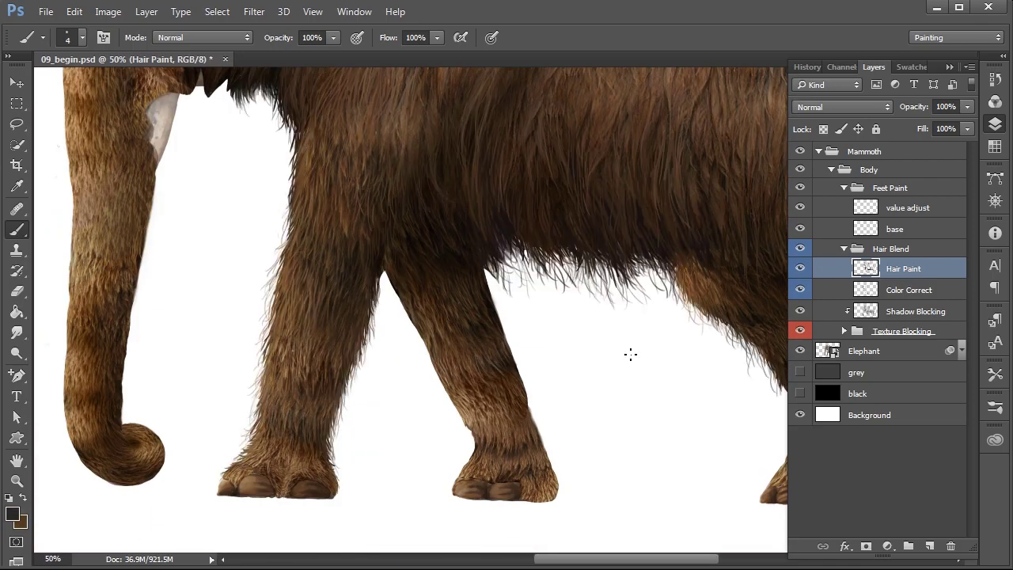
scroll(764, 251, "down", 1)
scroll(765, 281, "up", 1)
Sample brown and lighter brown fur colours to paint hair on the legs
left_click(563, 271, "alt")
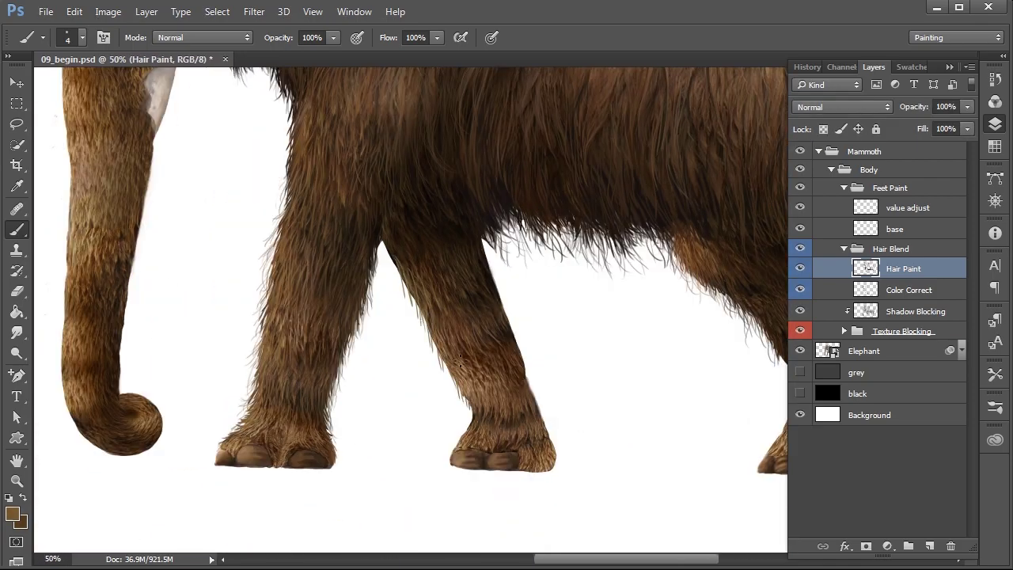
scroll(464, 352, "down", 1)
scroll(475, 452, "up", 2)
scroll(535, 332, "down", 1)
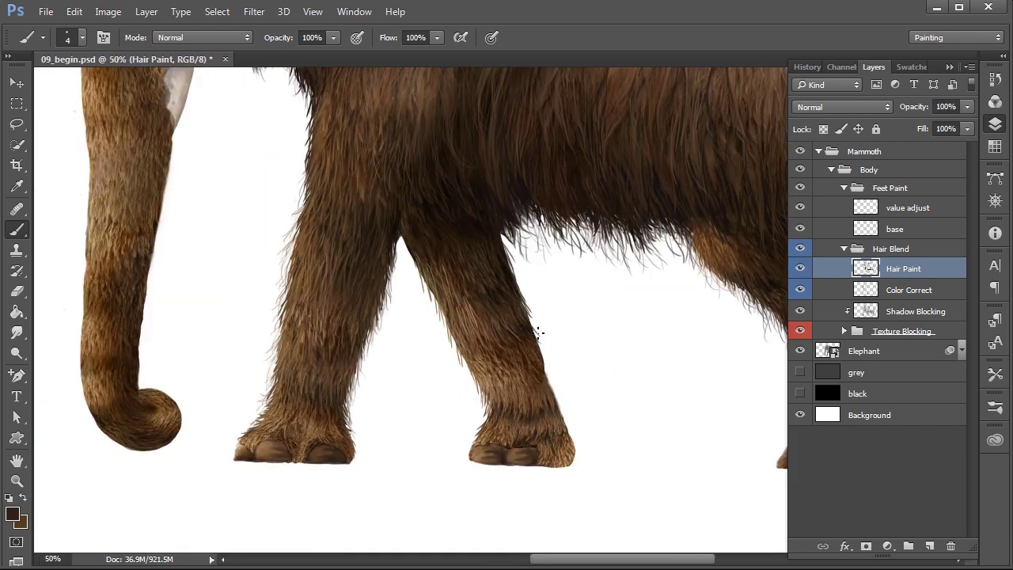
scroll(572, 390, "up", 1)
scroll(573, 390, "up", 1)
left_click(428, 425, "alt")
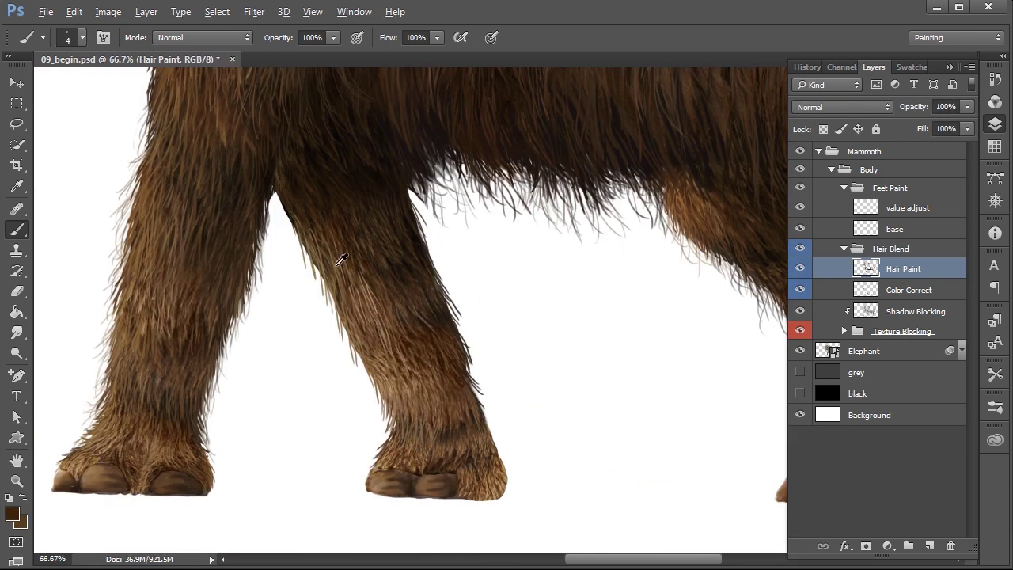
scroll(372, 396, "down", 1)
scroll(378, 427, "down", 1)
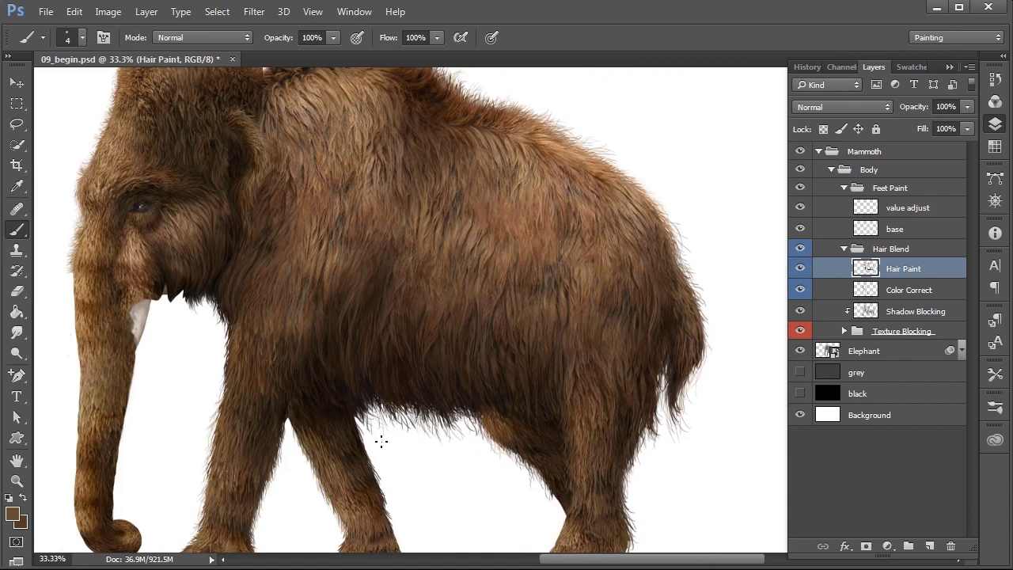
scroll(400, 483, "down", 1)
scroll(714, 454, "up", 1)
scroll(406, 269, "up", 1)
scroll(407, 269, "up", 1)
Toggle the Hair Paint layer off and on to compare the painted fur
left_click(800, 268)
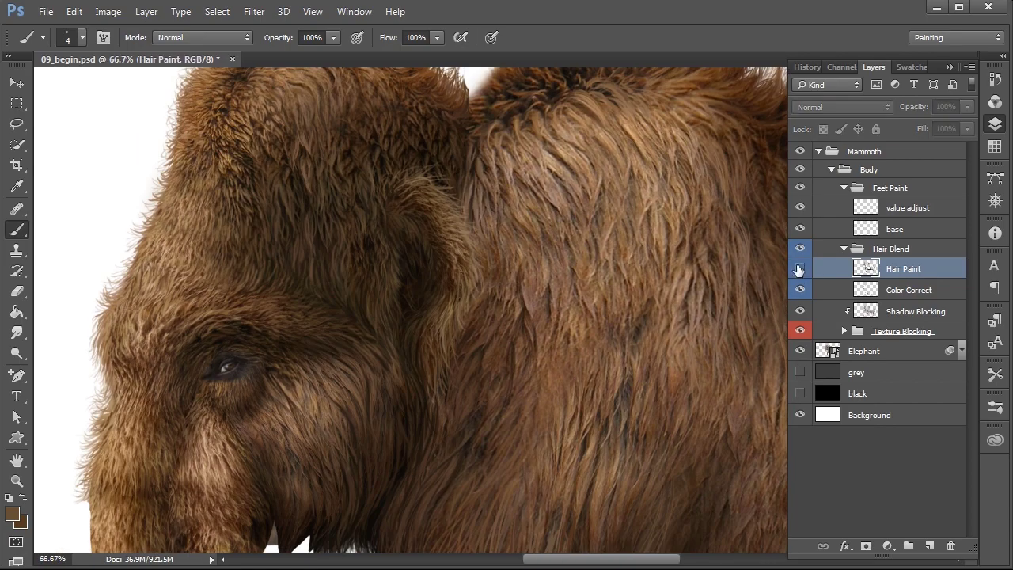
left_click(800, 268)
scroll(458, 228, "up", 1)
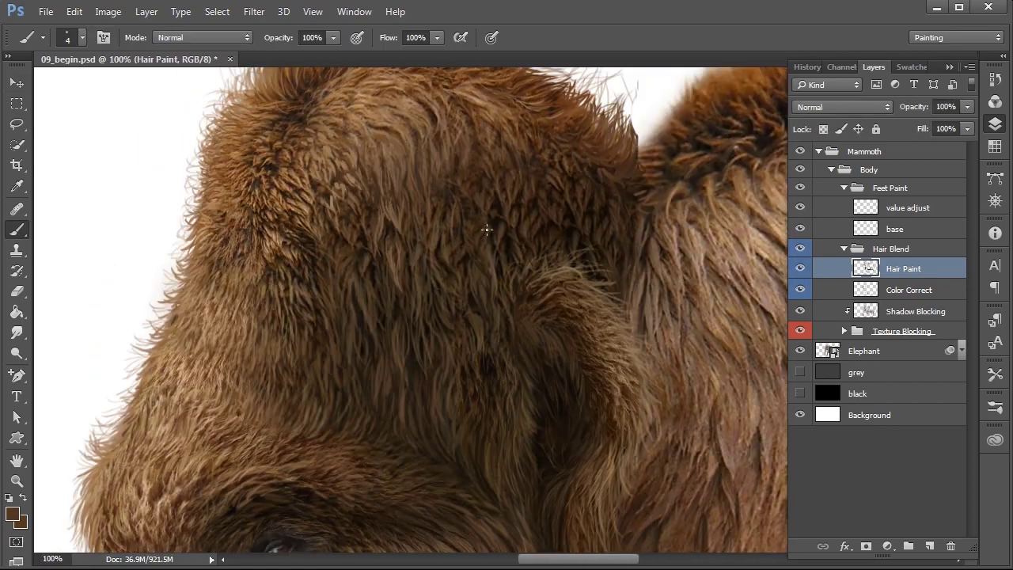
scroll(477, 277, "down", 1)
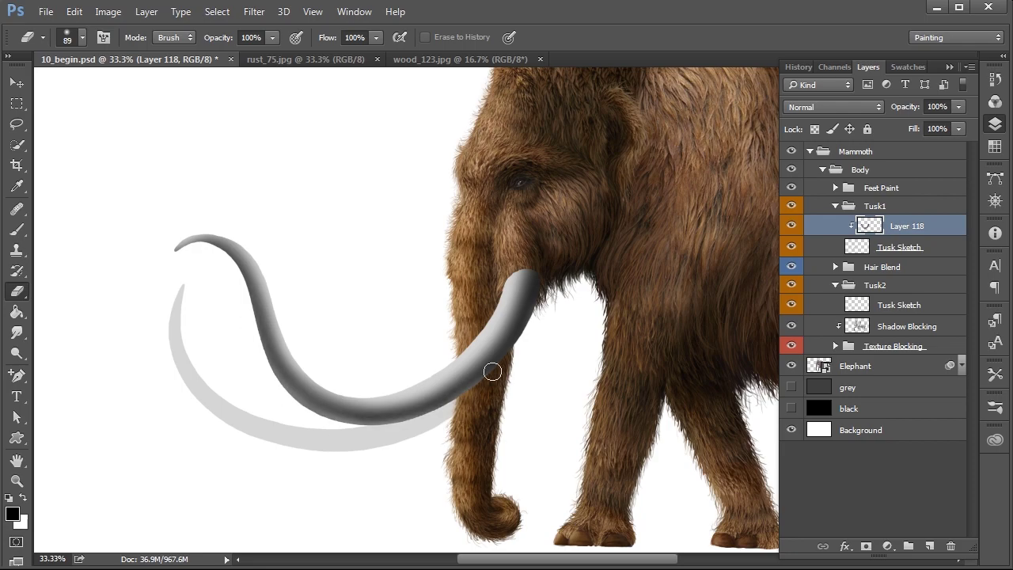
Clone texture along the tusk, set Layer 119 to Overlay, and copy the tusk mask onto it
scroll(505, 340, "down", 1)
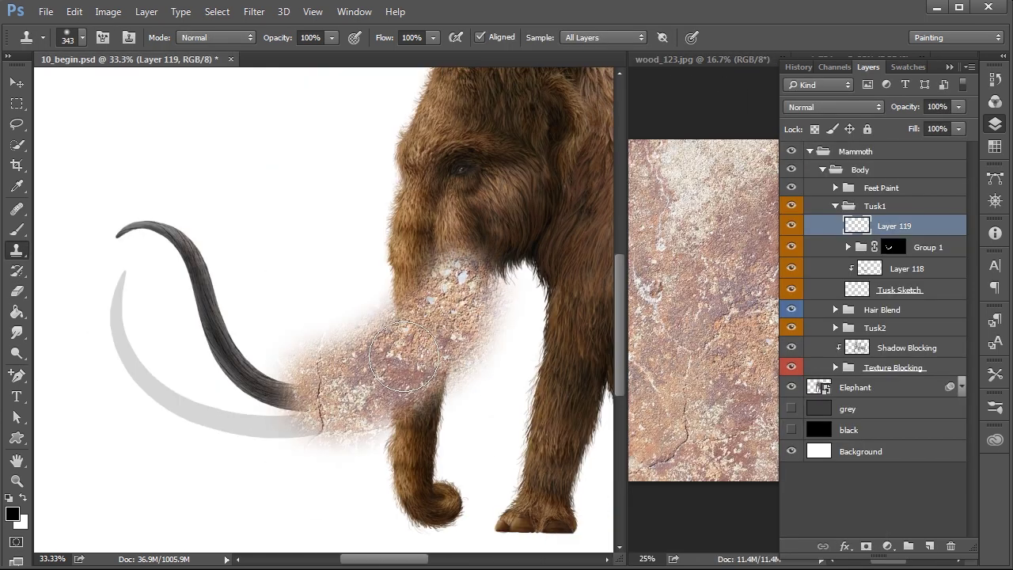
left_click_drag(404, 356, 178, 237)
left_click(833, 107)
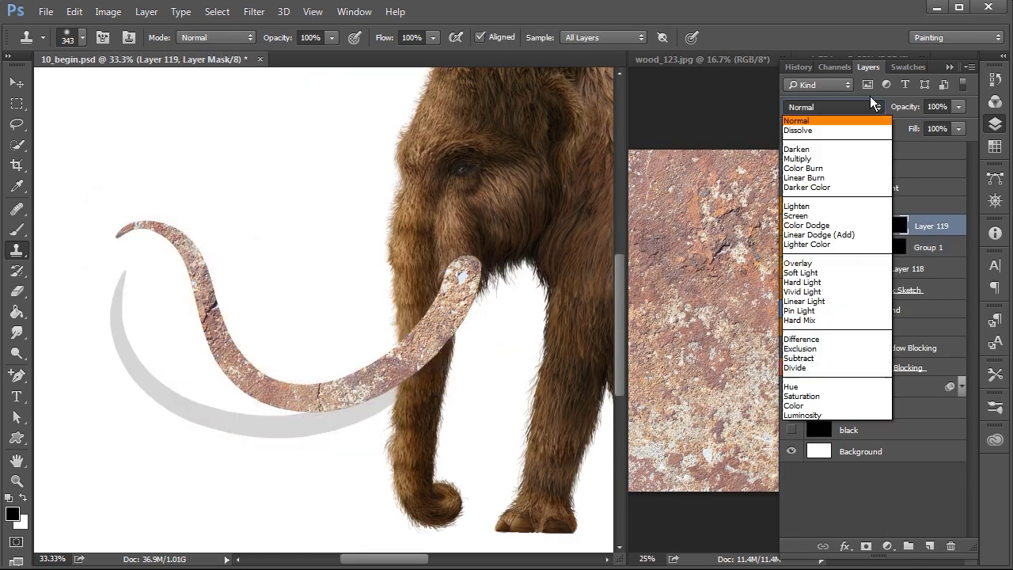
left_click(814, 285)
left_click_drag(892, 225, 902, 230)
Enlarge the brush and erase the tusk edges on Layer 118
right_click(458, 220)
key("Return")
scroll(407, 418, "down", 1)
left_click(906, 290)
scroll(185, 473, "up", 2)
key("e")
scroll(488, 369, "down", 2)
scroll(325, 375, "up", 2)
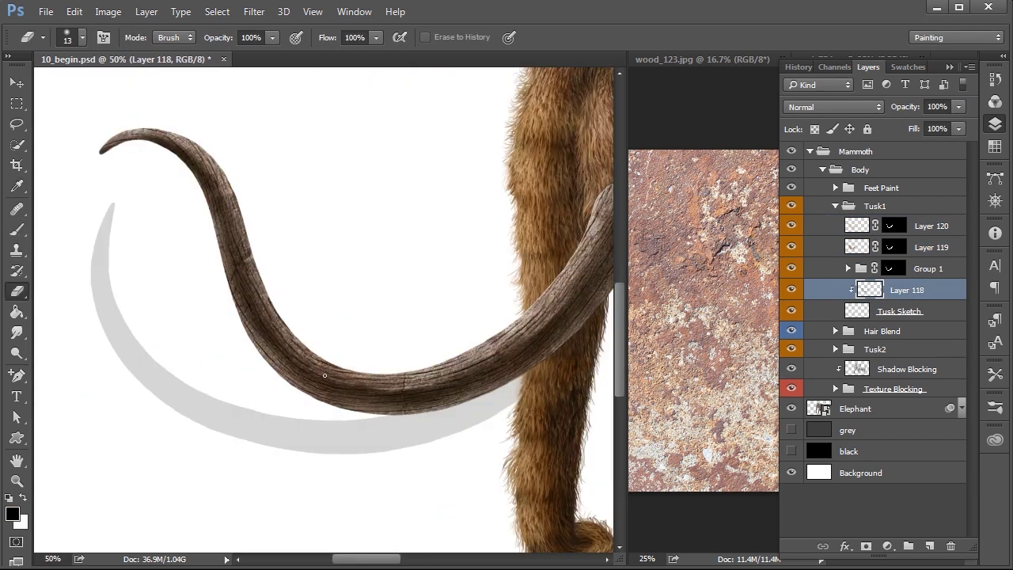
scroll(324, 375, "up", 1)
scroll(346, 219, "left", 3)
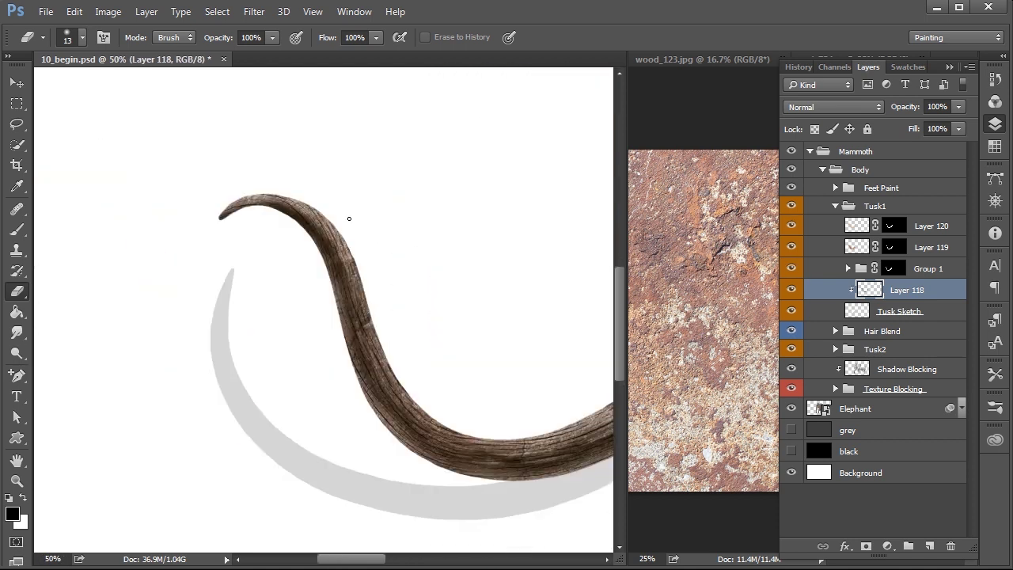
scroll(346, 219, "down", 2)
scroll(178, 257, "up", 1)
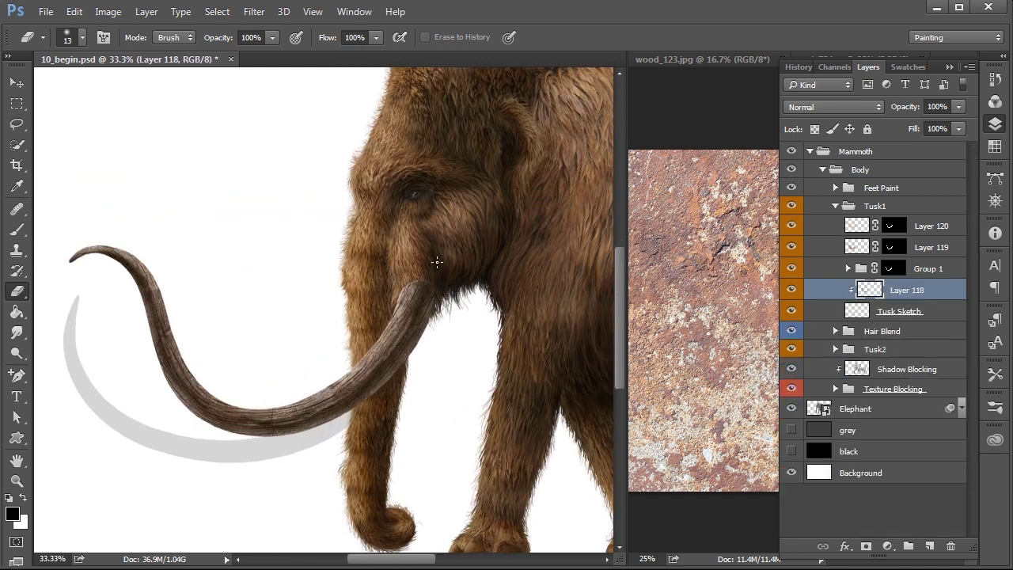
scroll(335, 423, "down", 1)
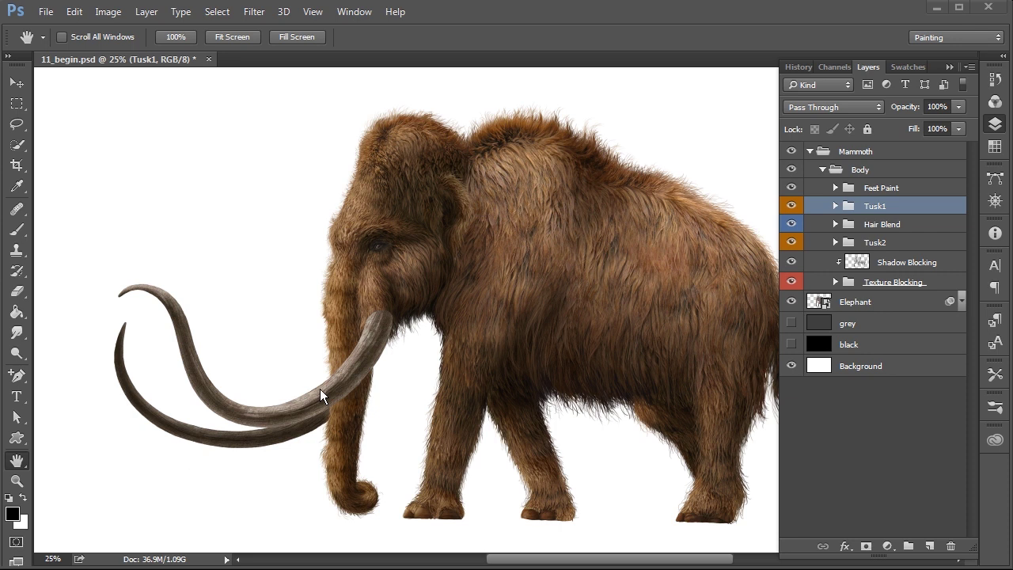
Puppet-warp the upper tusk downward and rightward, refine the warp, and commit it
left_click(903, 308)
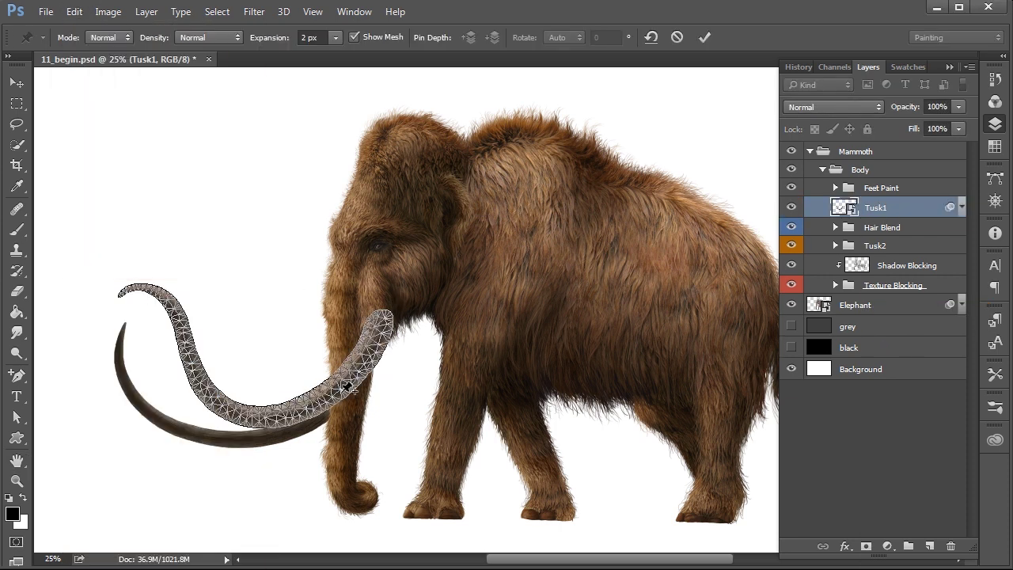
mouse_move(374, 417)
left_mouse_down()
mouse_move(405, 441)
mouse_move(401, 423)
left_mouse_up()
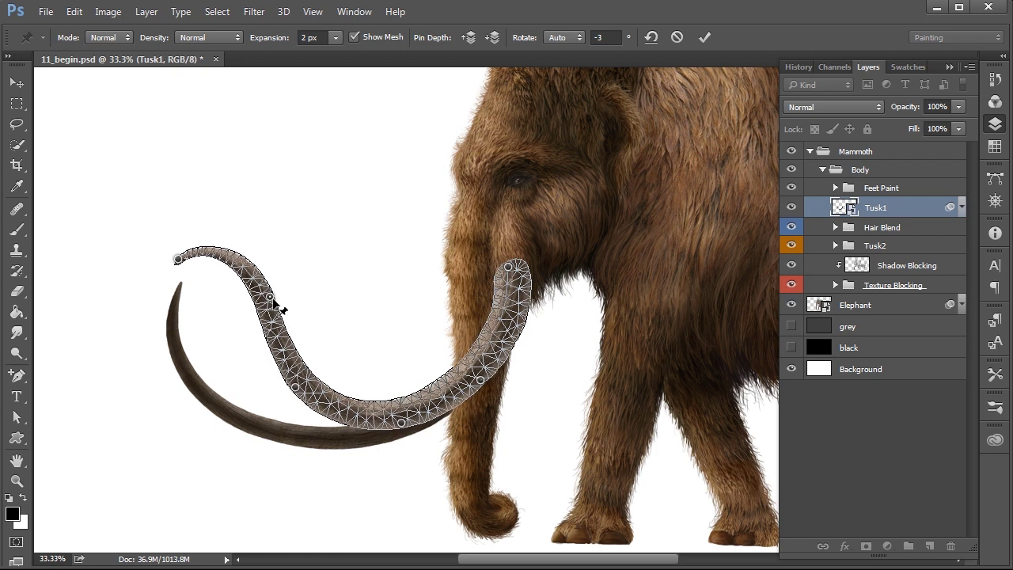
left_click(704, 37)
double_click(883, 242)
left_click(703, 37)
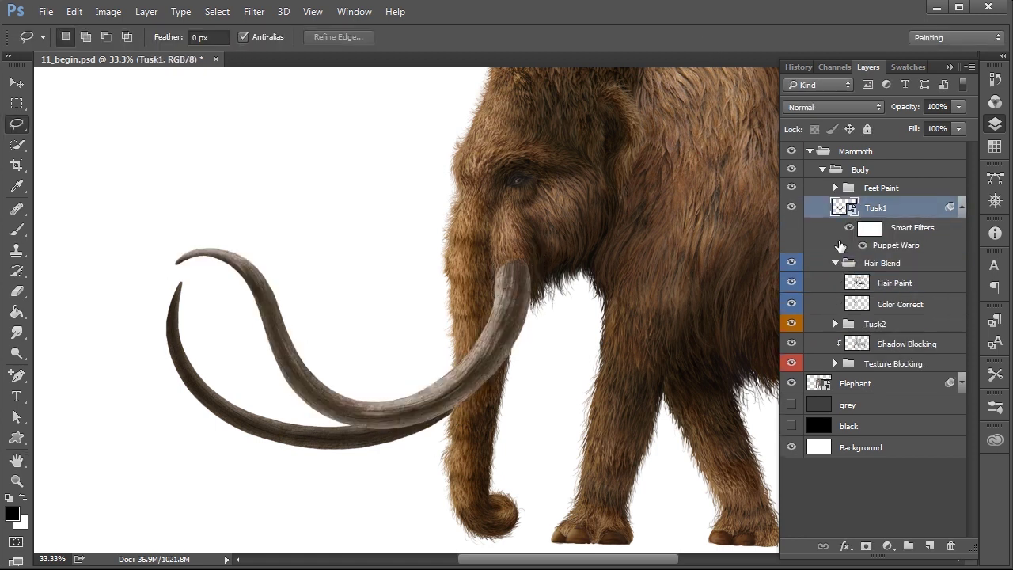
key("ctrl+1")
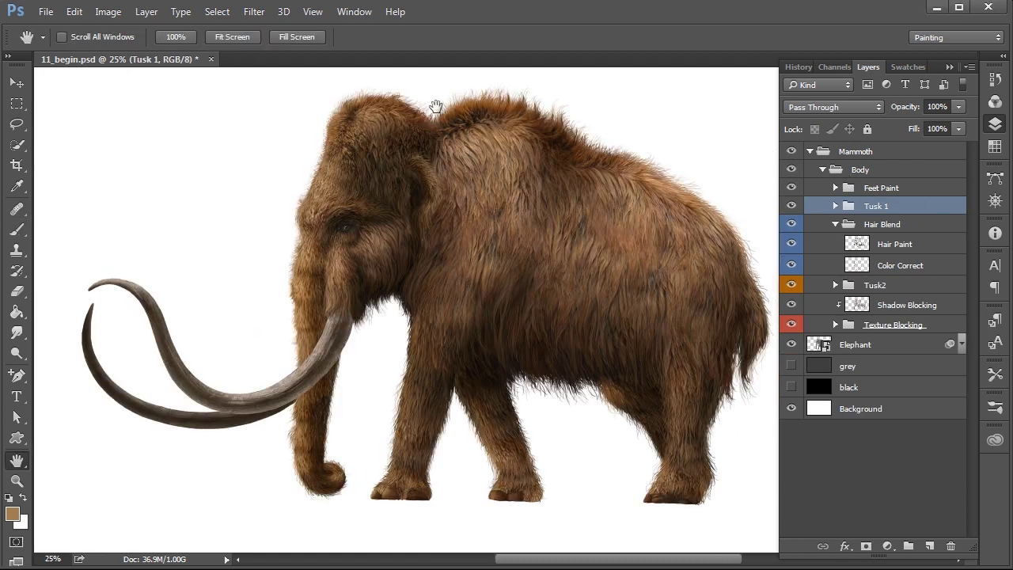
left_click_drag(435, 105, 426, 110)
left_click(791, 387)
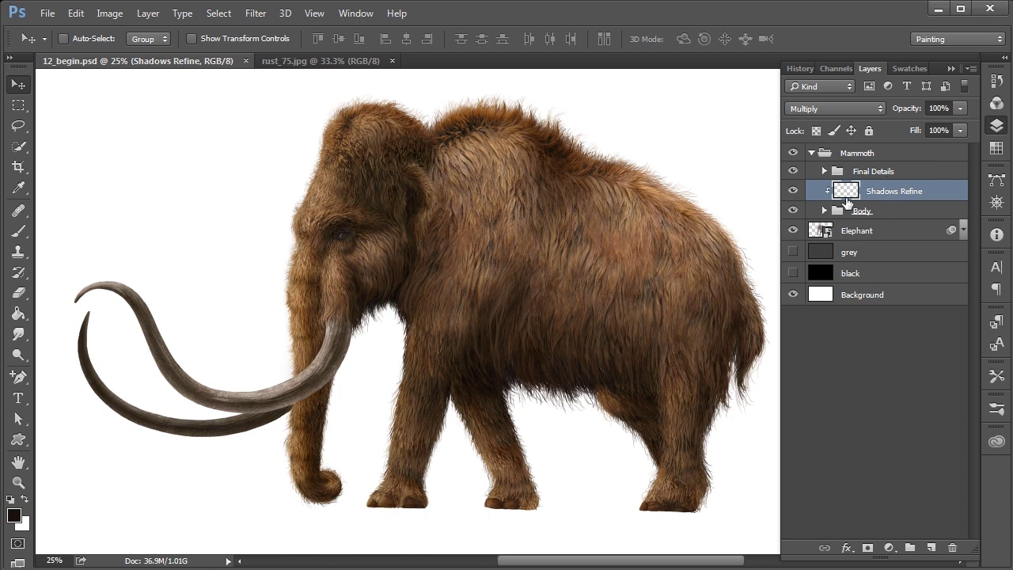
Sample a fur brown and resize the brush to 123, then 154, for shadow painting
right_click(573, 397)
key("Escape")
left_click(550, 132, "alt")
right_click(593, 442)
type("123")
key("Return")
right_click(390, 285)
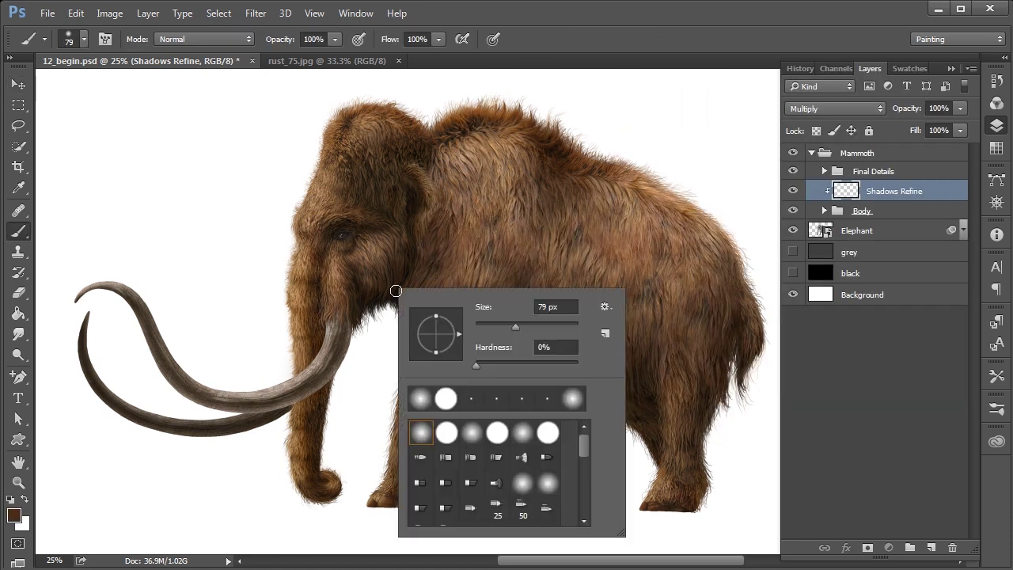
type("154")
key("Return")
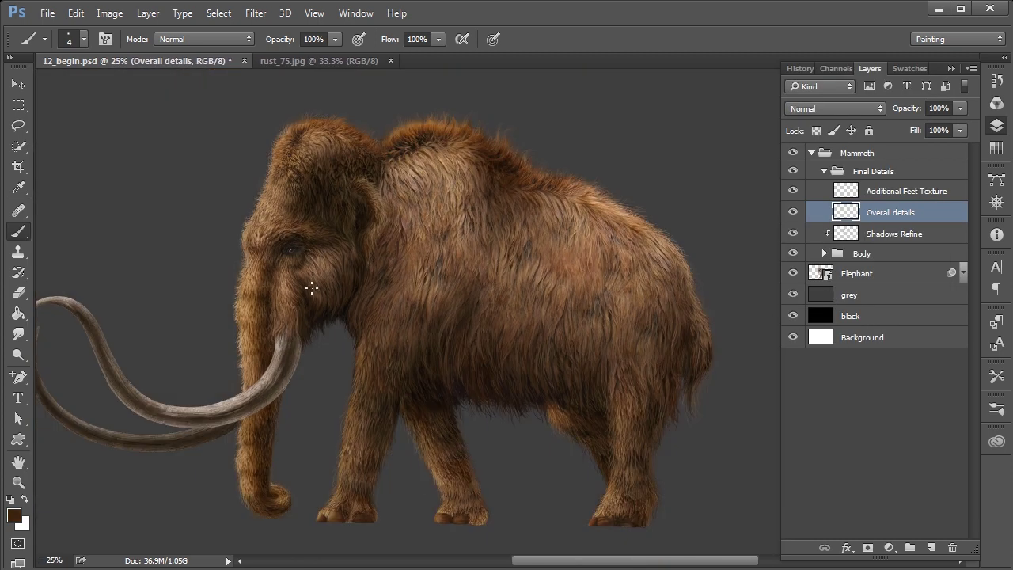
left_click(792, 315)
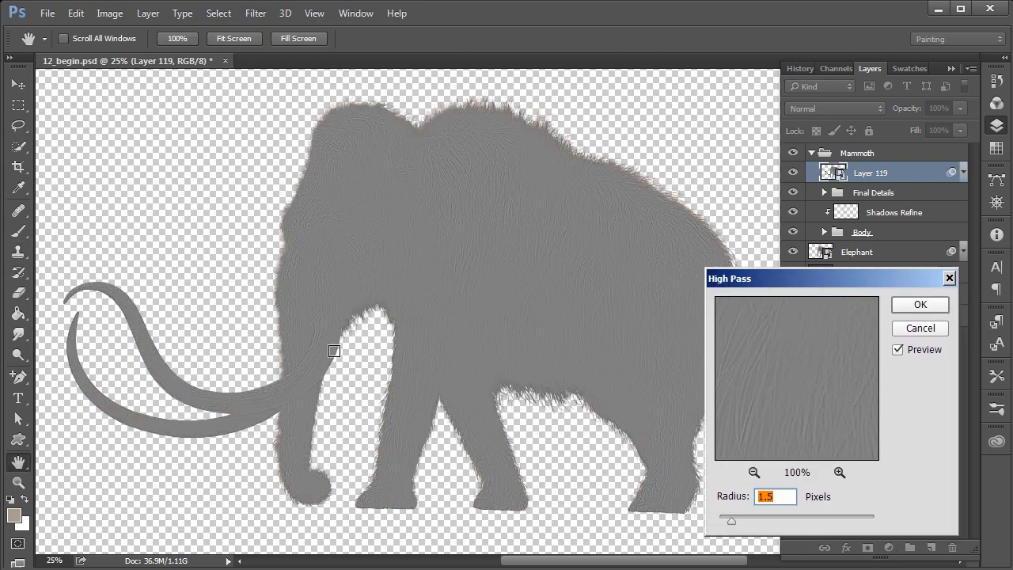
Apply High Pass at a 1.5-pixel radius to the merged Layer 119
left_click(918, 305)
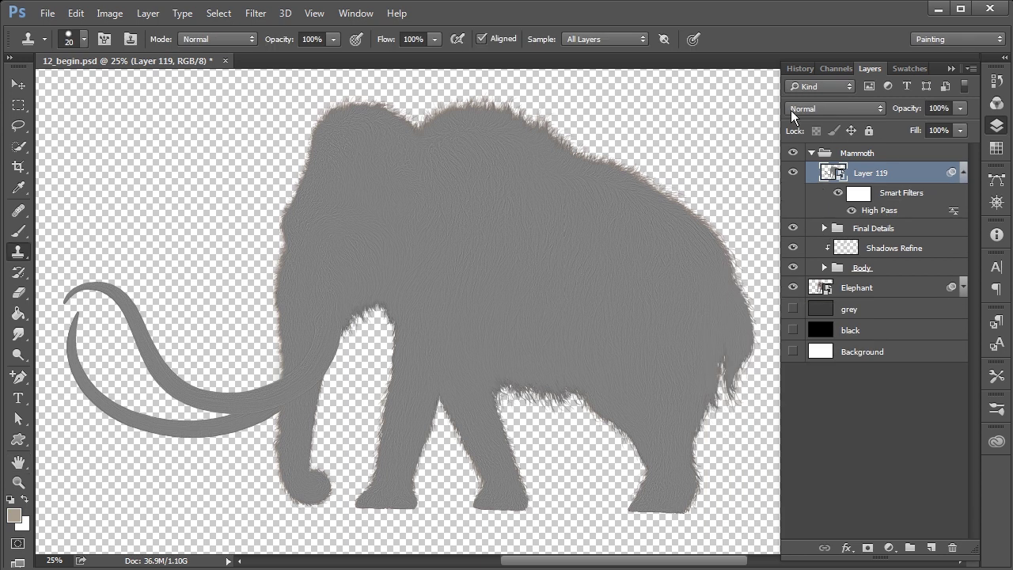